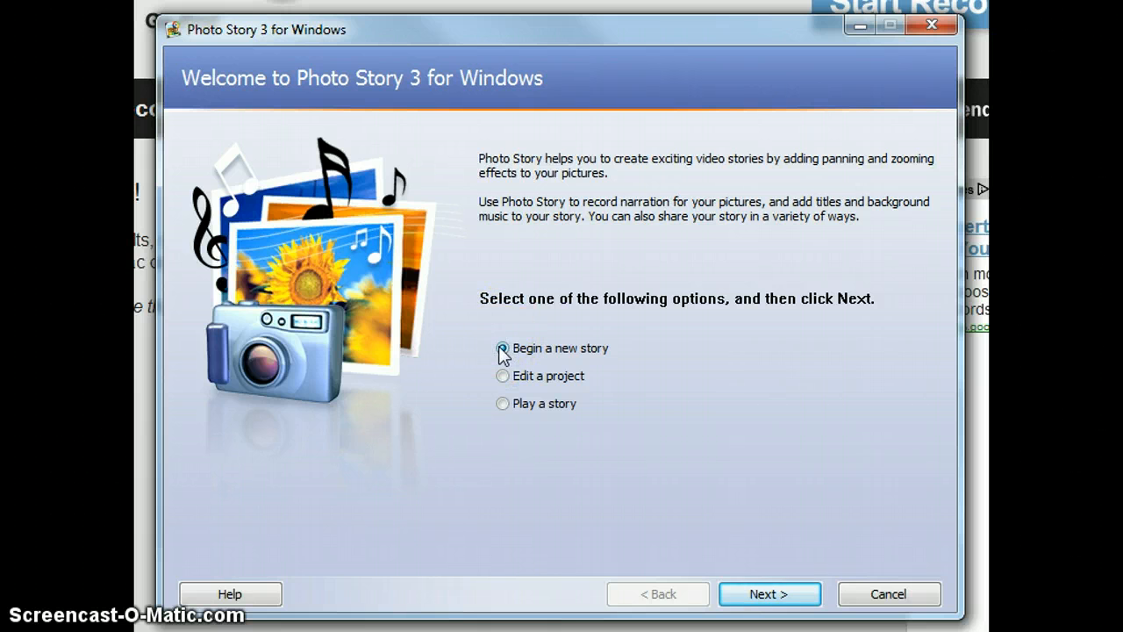
Begin a new story and browse the picture import to the folder that holds the dog photos.
click(755, 593)
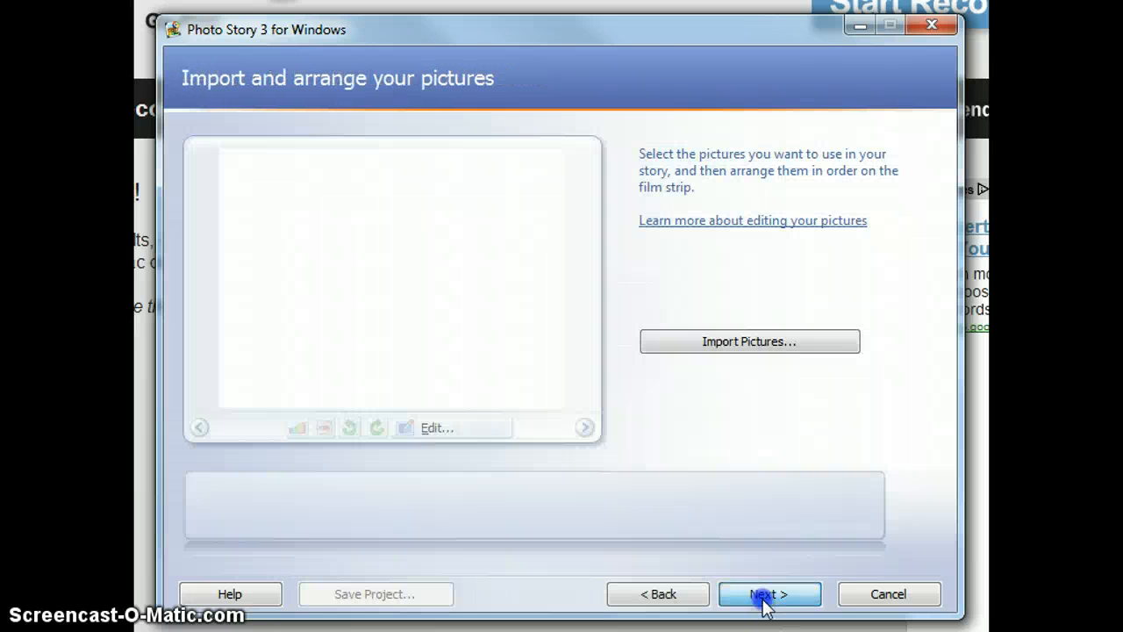
click(778, 346)
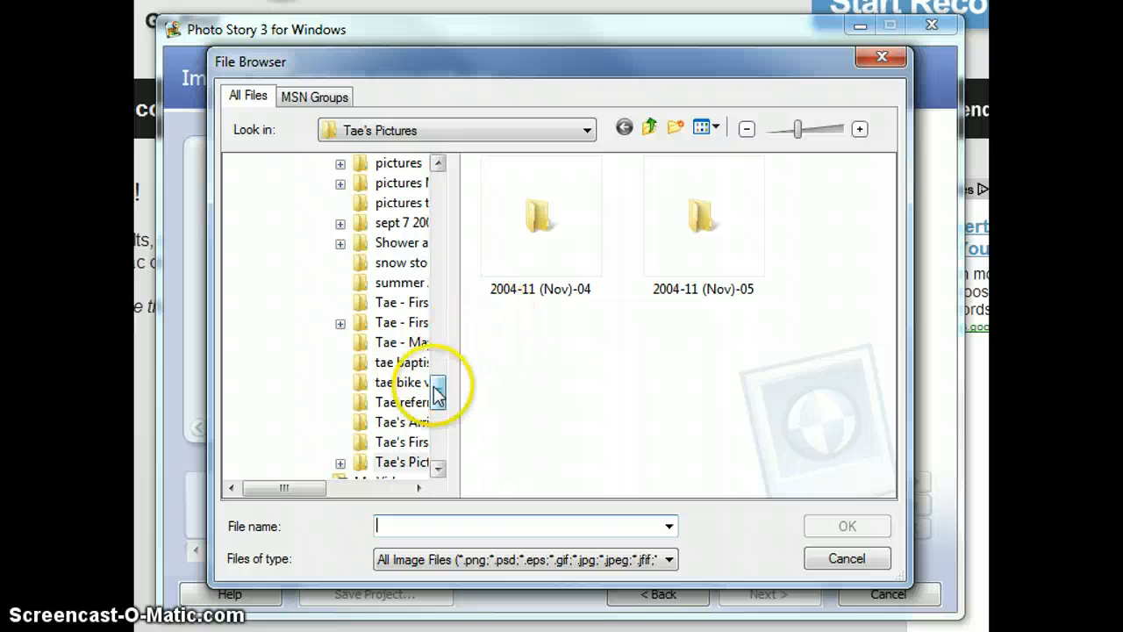
drag(438, 392, 441, 346)
click(386, 244)
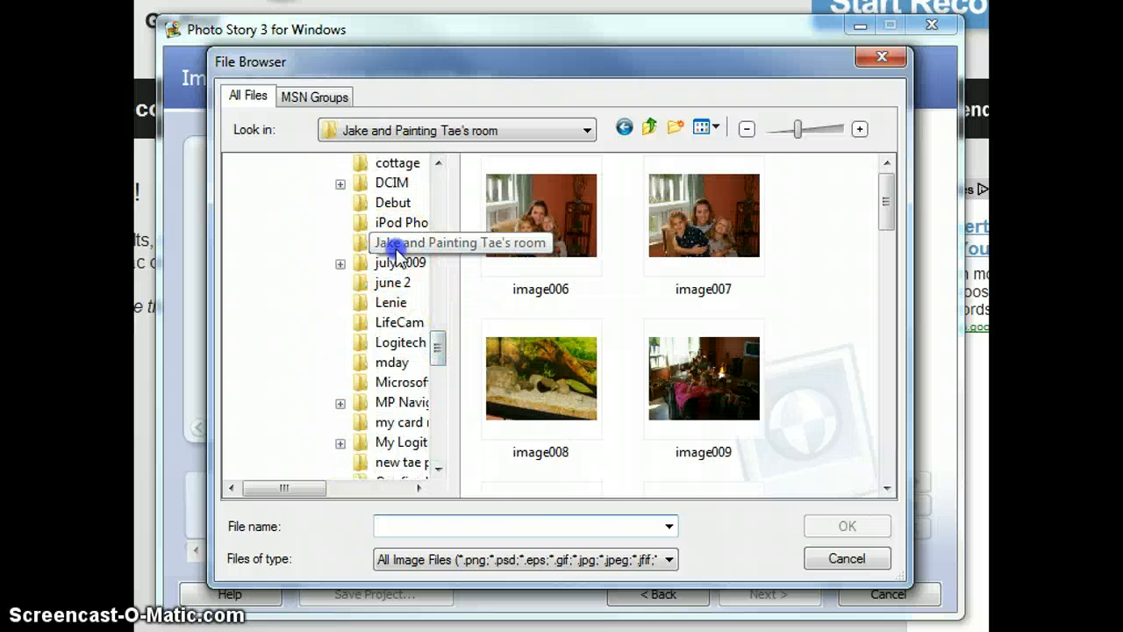
Import the eight dog pictures image023 through image030 into the story.
scroll(622, 376, down, 3)
scroll(622, 376, down, 10)
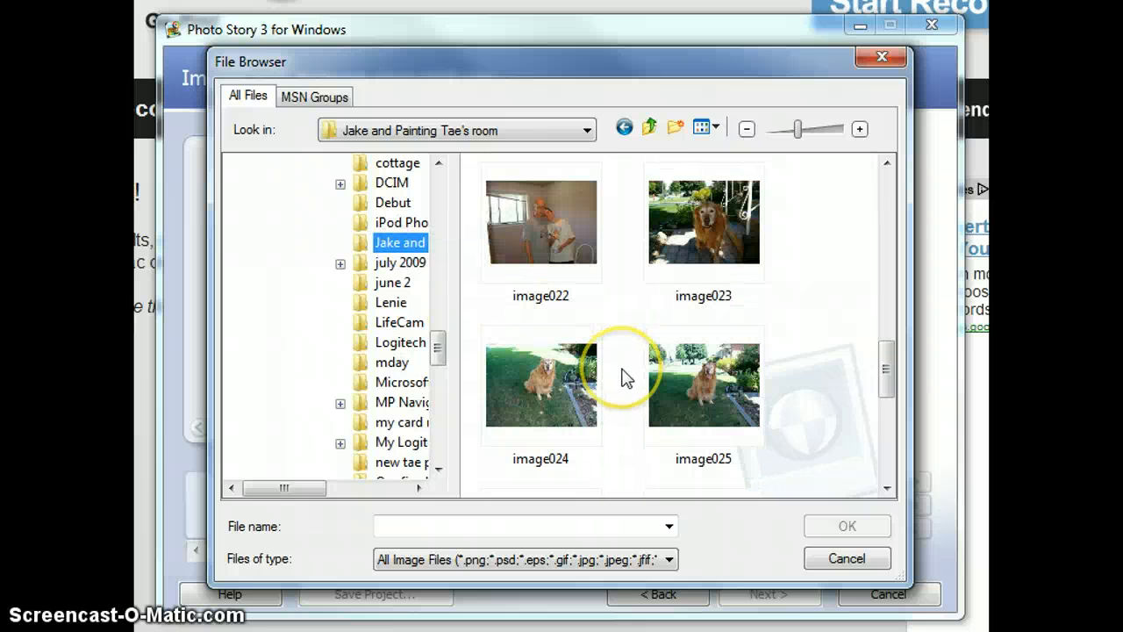
click(743, 244)
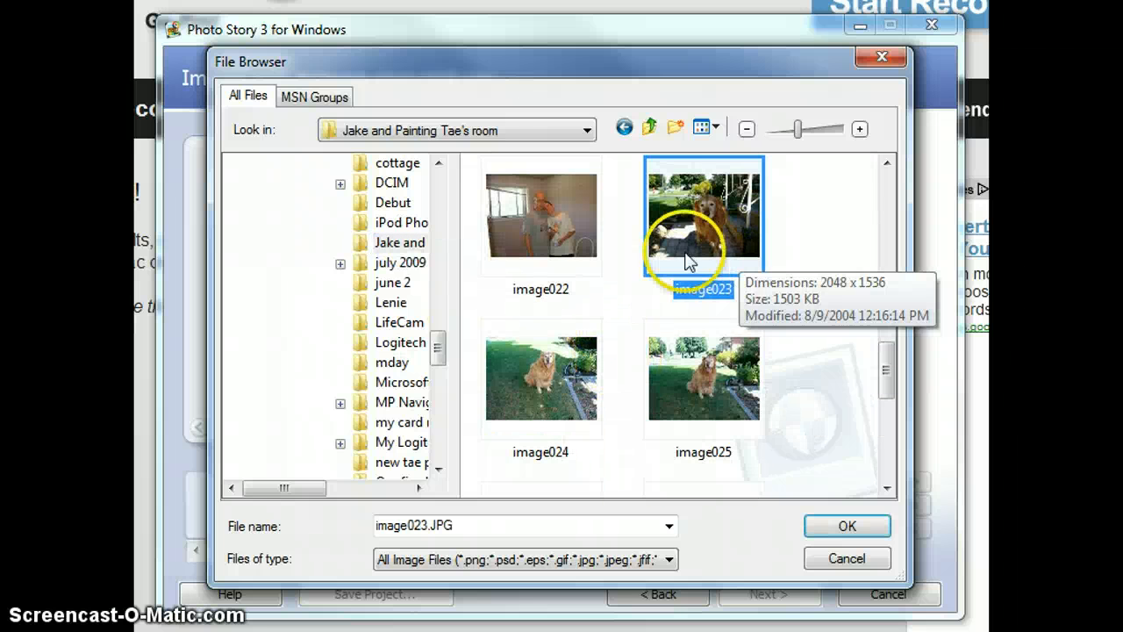
scroll(688, 313, up, 2)
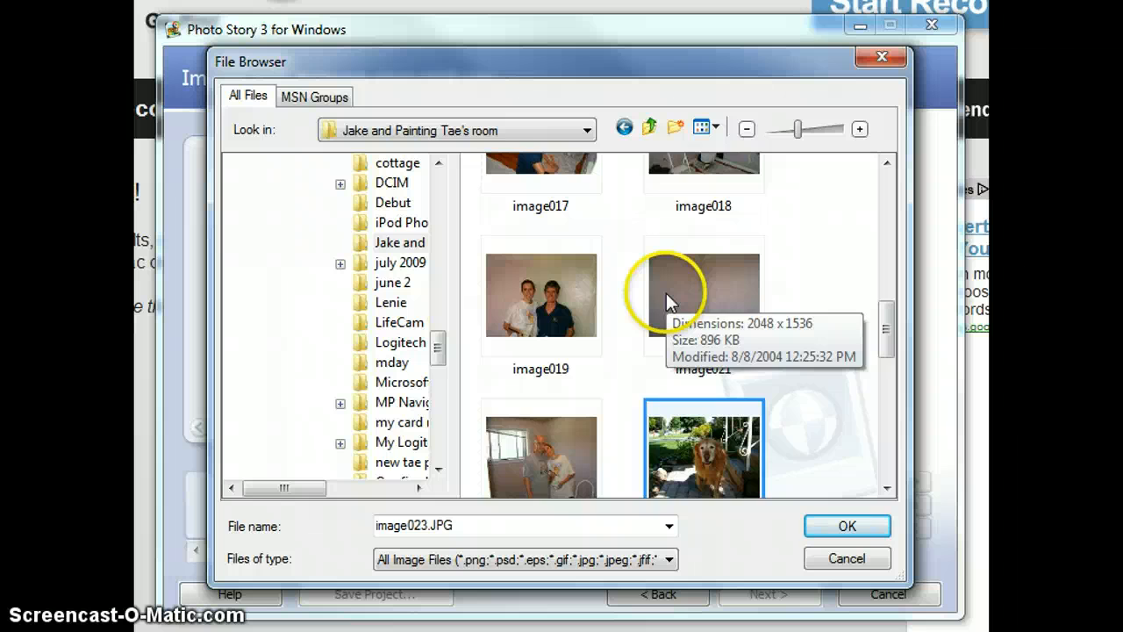
scroll(666, 293, down, 2)
ctrl+click(546, 388)
ctrl+click(693, 380)
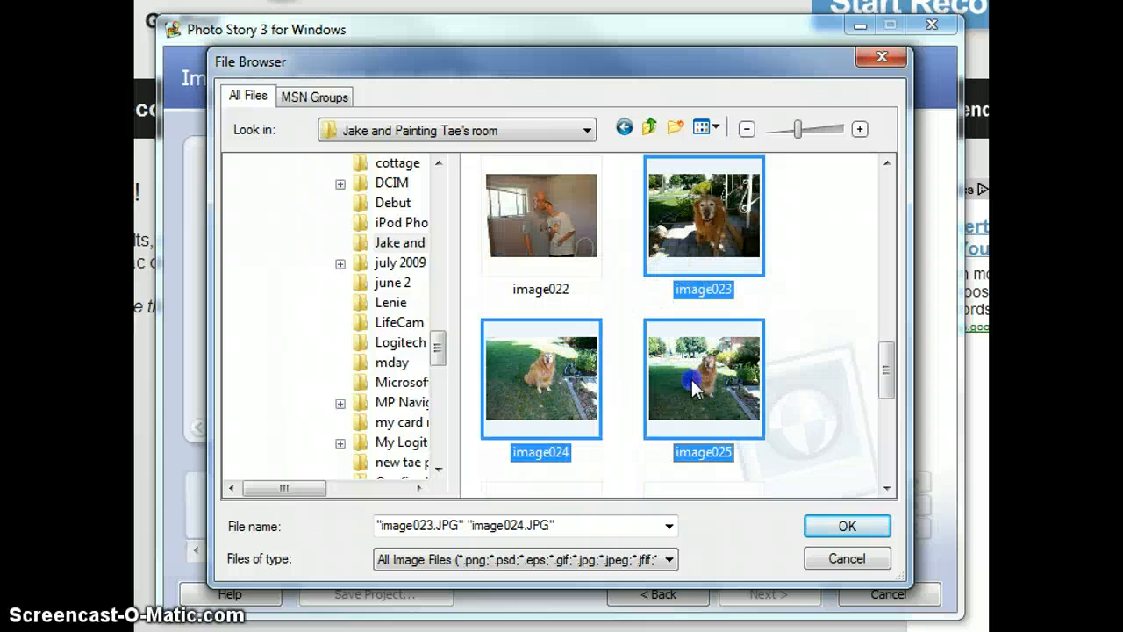
scroll(693, 379, down, 2)
ctrl+click(597, 337)
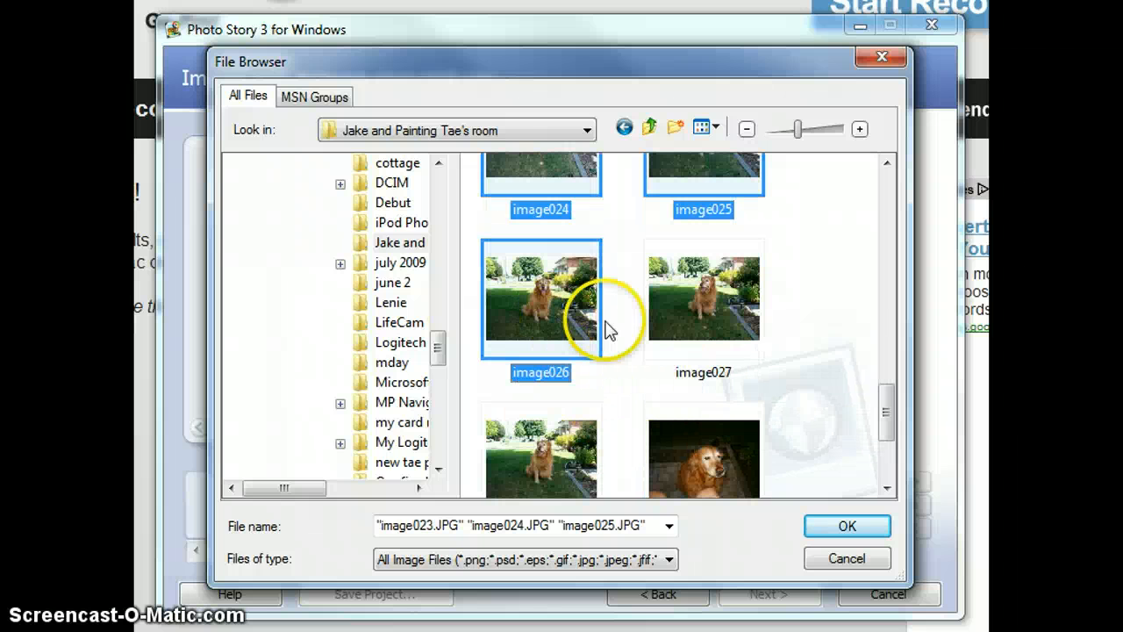
ctrl+click(698, 298)
ctrl+click(702, 456)
ctrl+click(574, 451)
scroll(575, 451, down, 2)
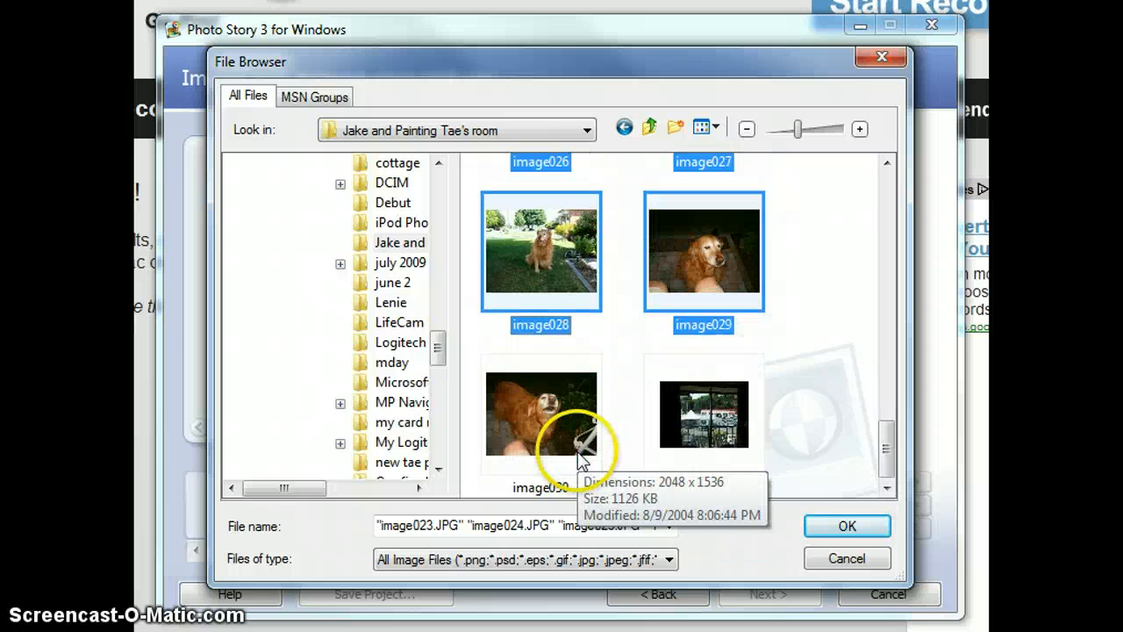
ctrl+click(542, 443)
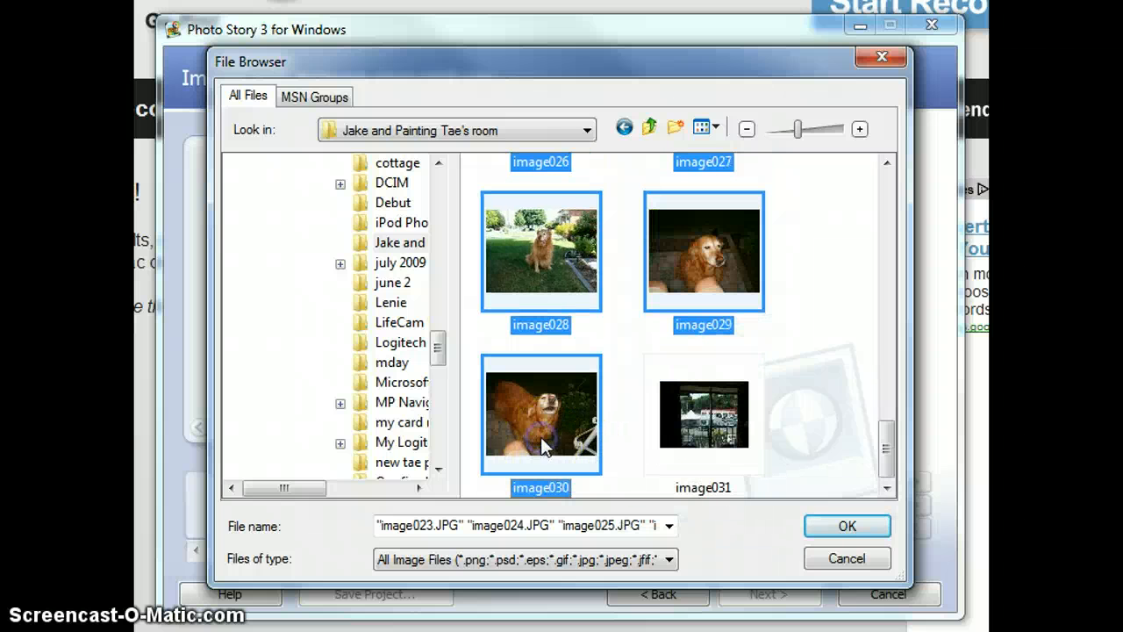
click(834, 530)
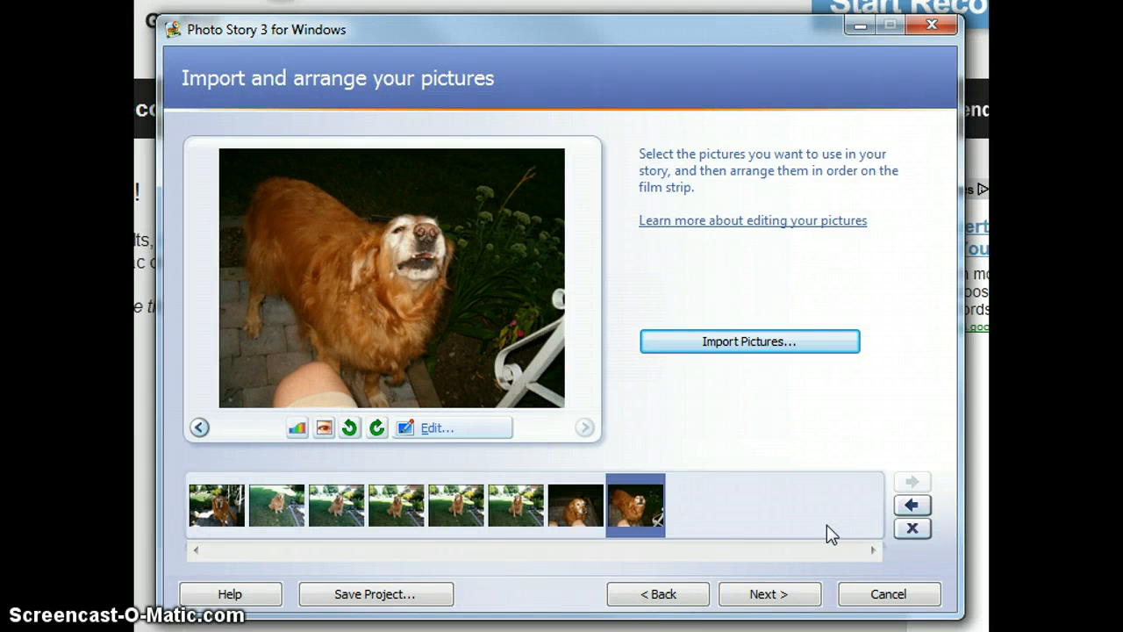
Select the first picture on the film strip and continue to the narration stage without adding titles.
click(221, 506)
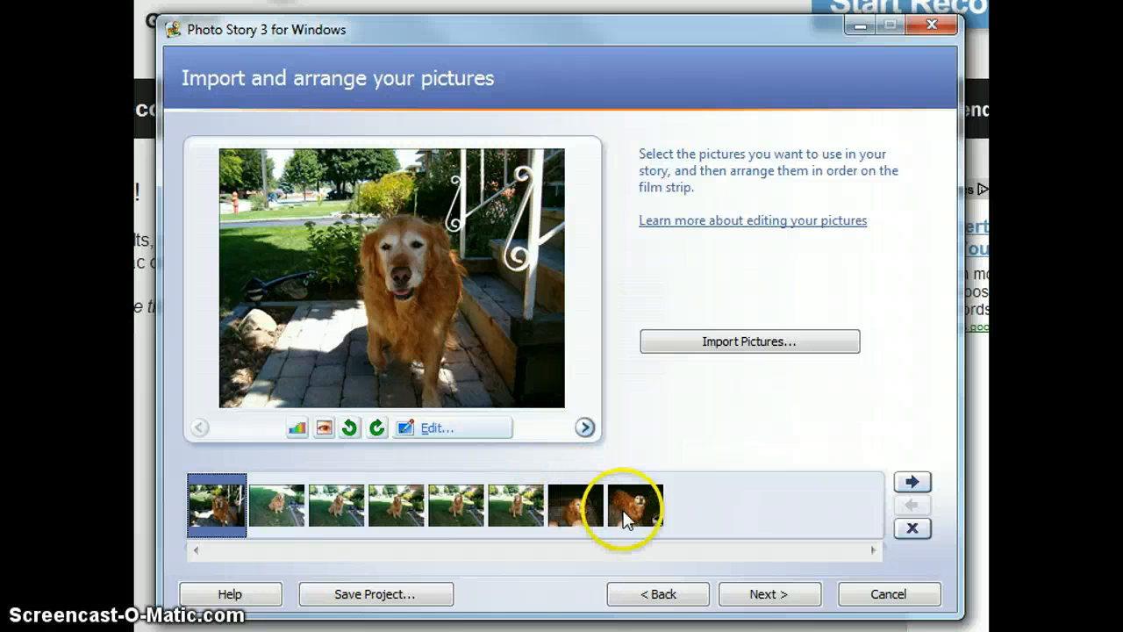
click(766, 597)
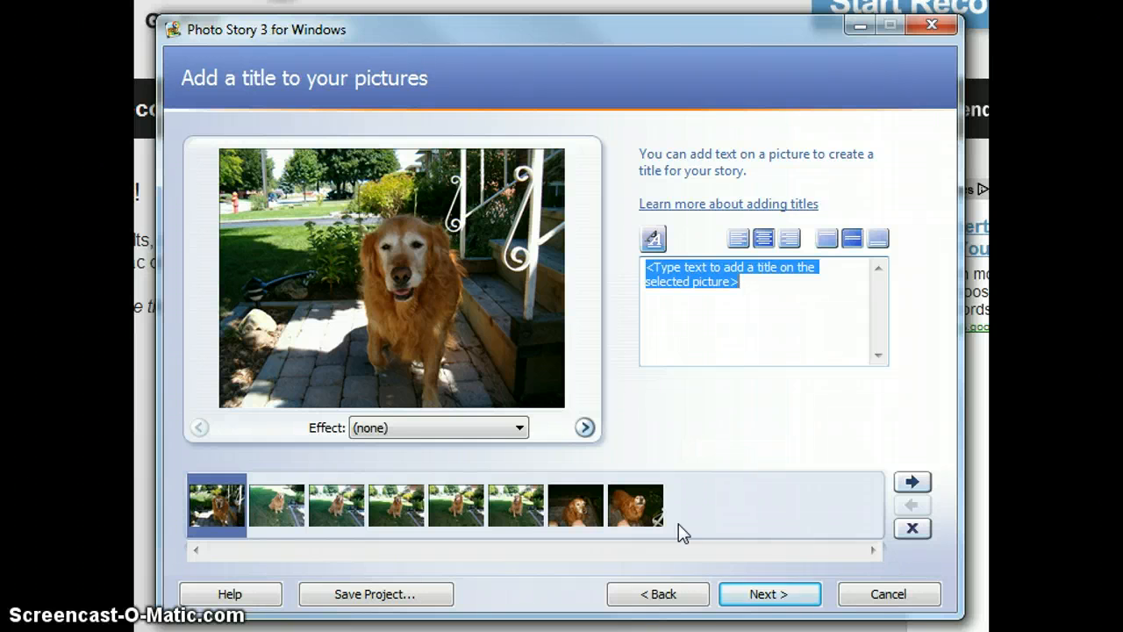
click(725, 592)
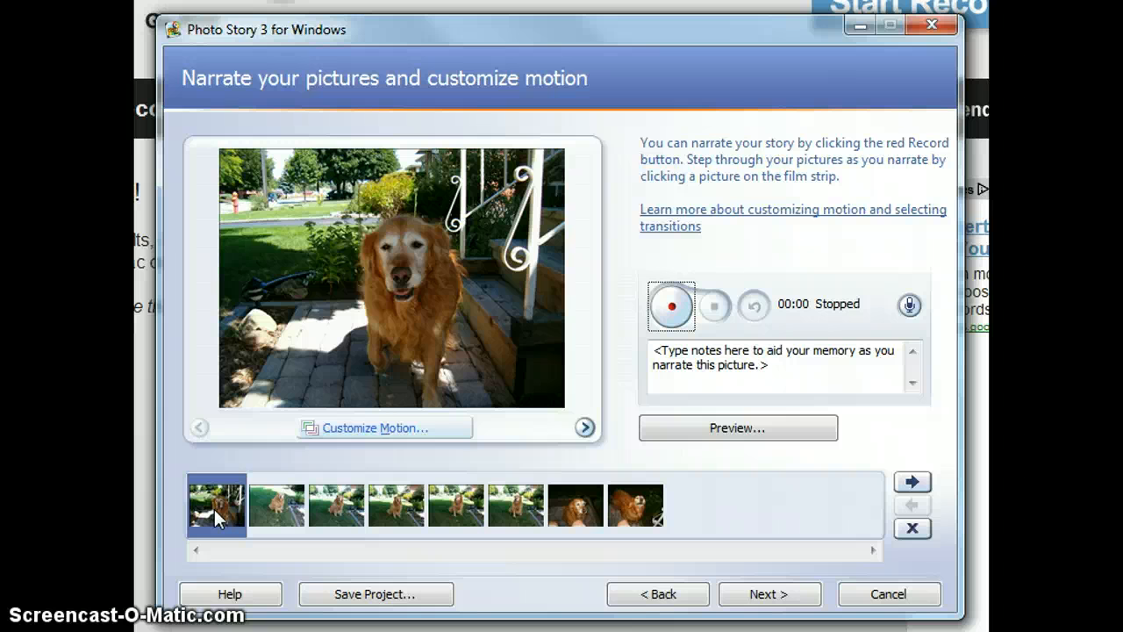
Record narration for all eight pictures, advancing through the film strip one picture at a time, and stop recording after the last.
click(669, 307)
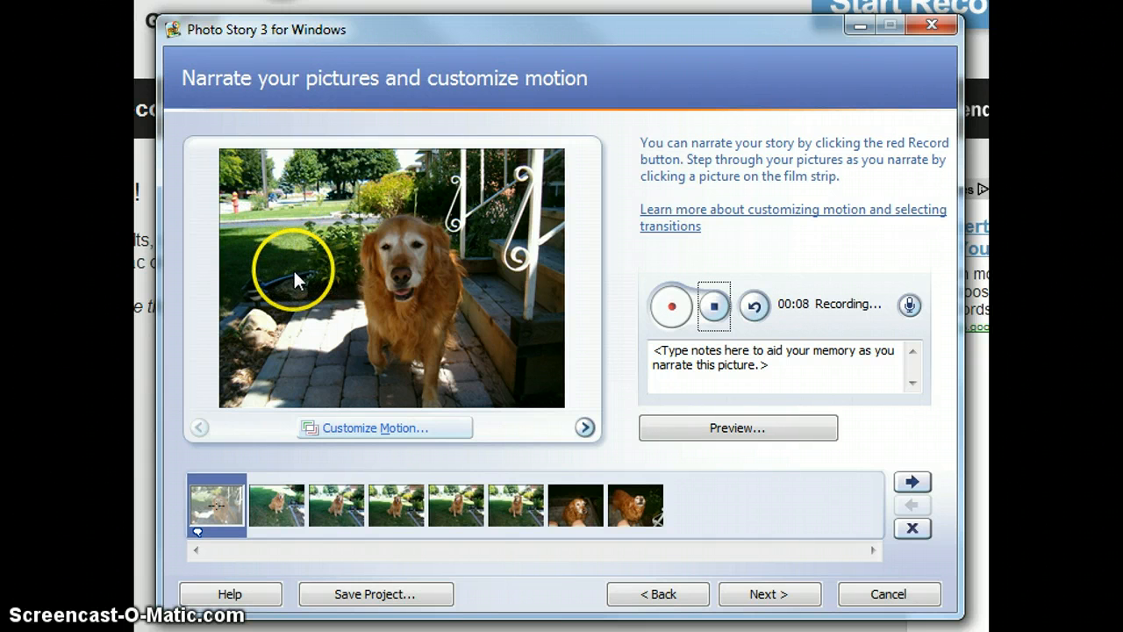
click(273, 504)
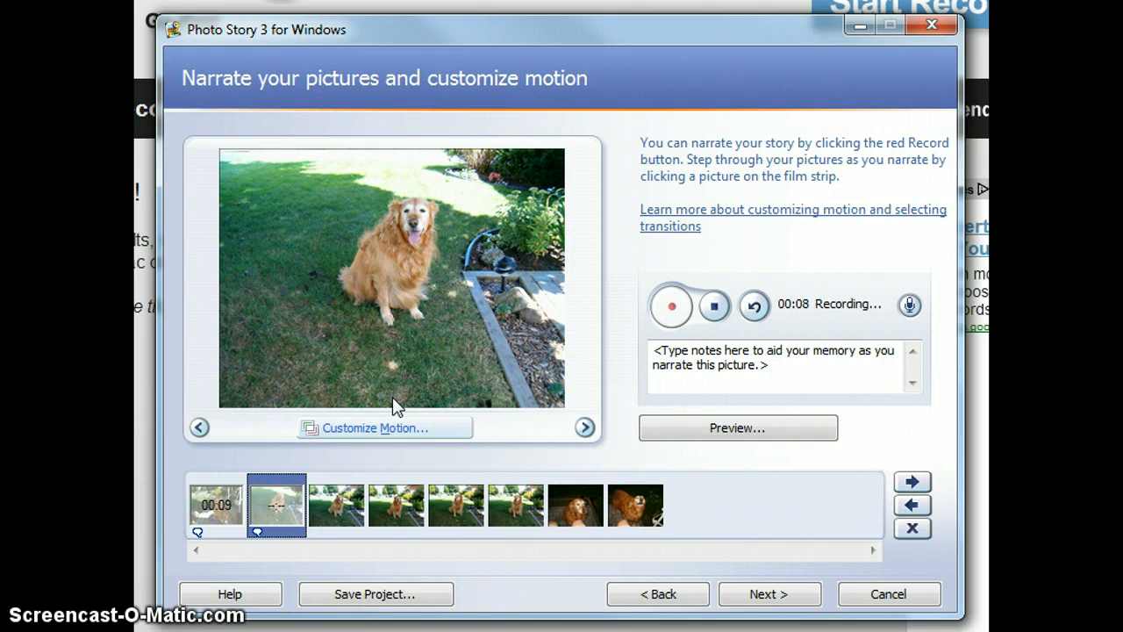
click(343, 497)
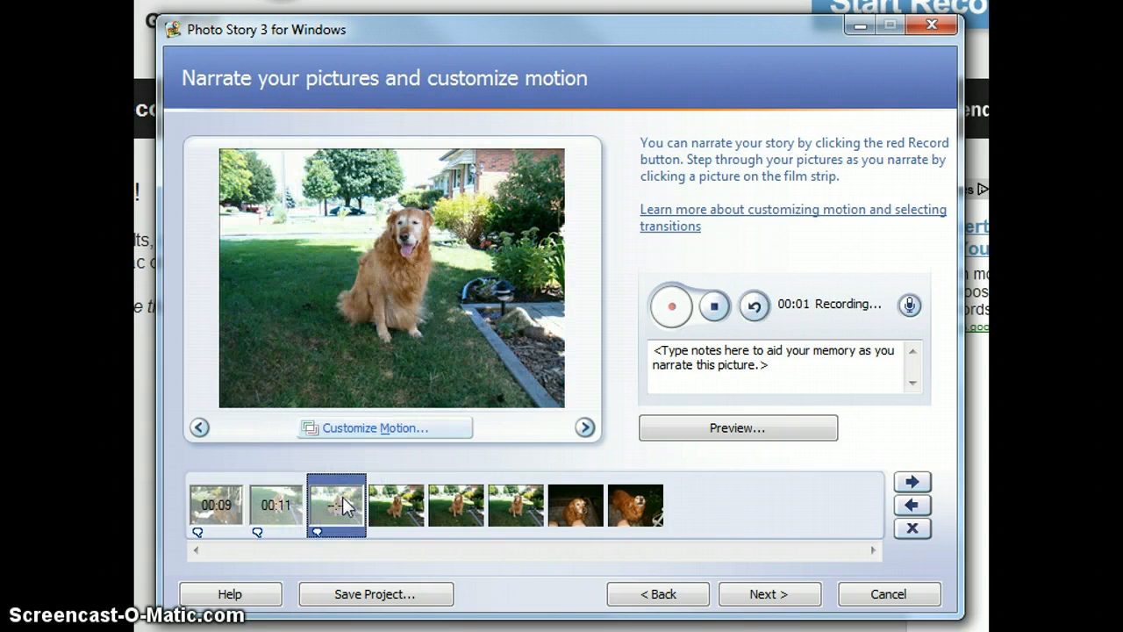
click(343, 506)
click(408, 506)
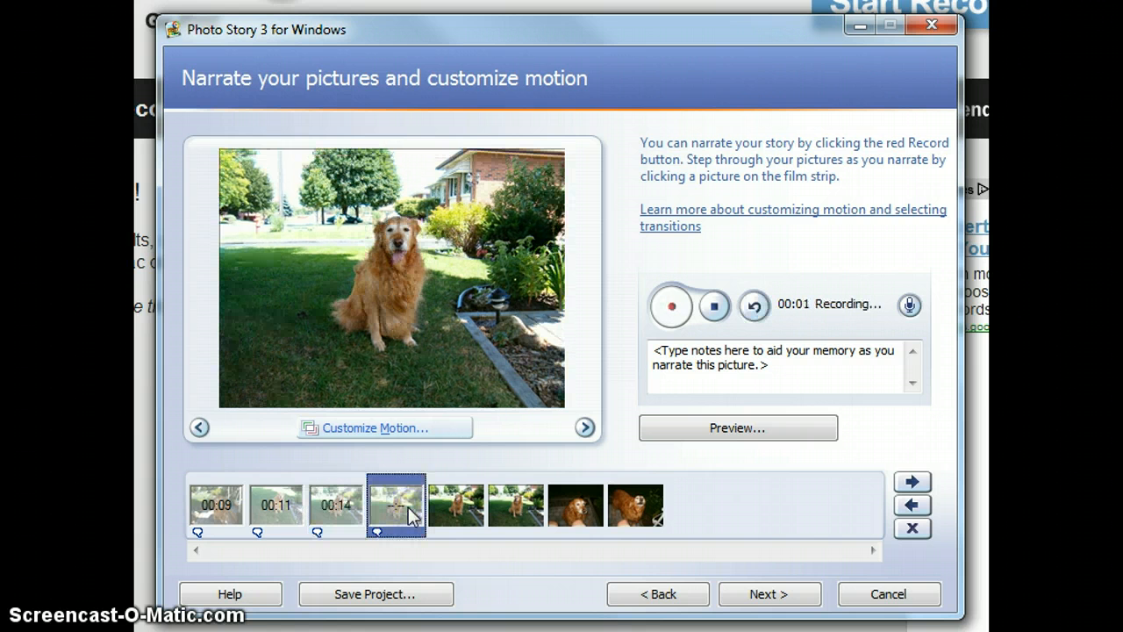
click(460, 507)
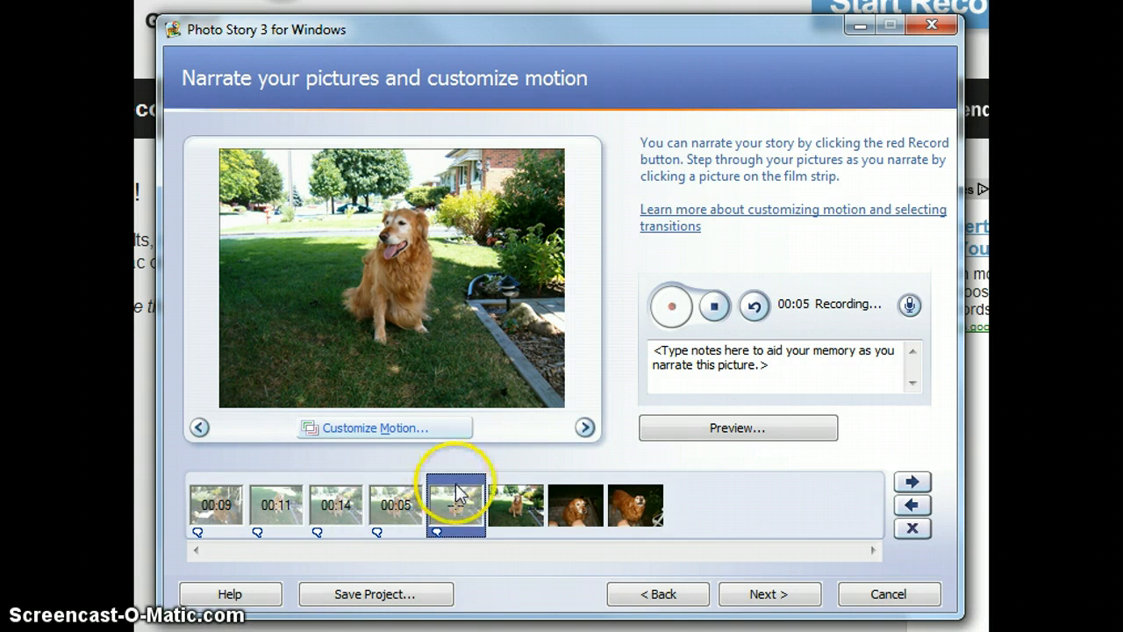
click(511, 507)
click(574, 511)
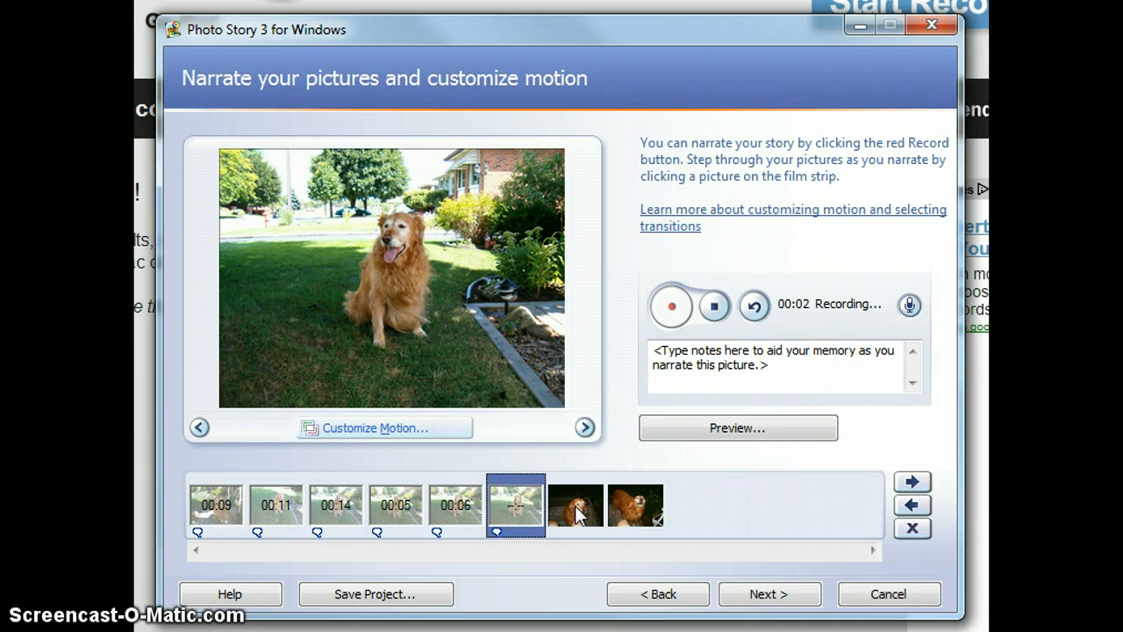
click(575, 512)
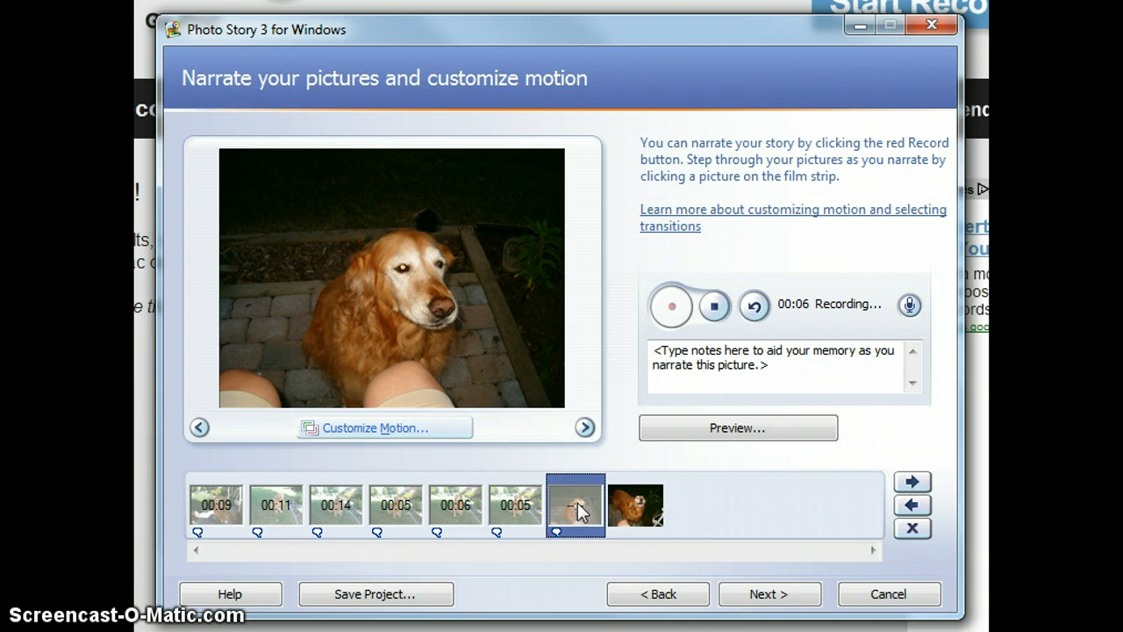
click(623, 502)
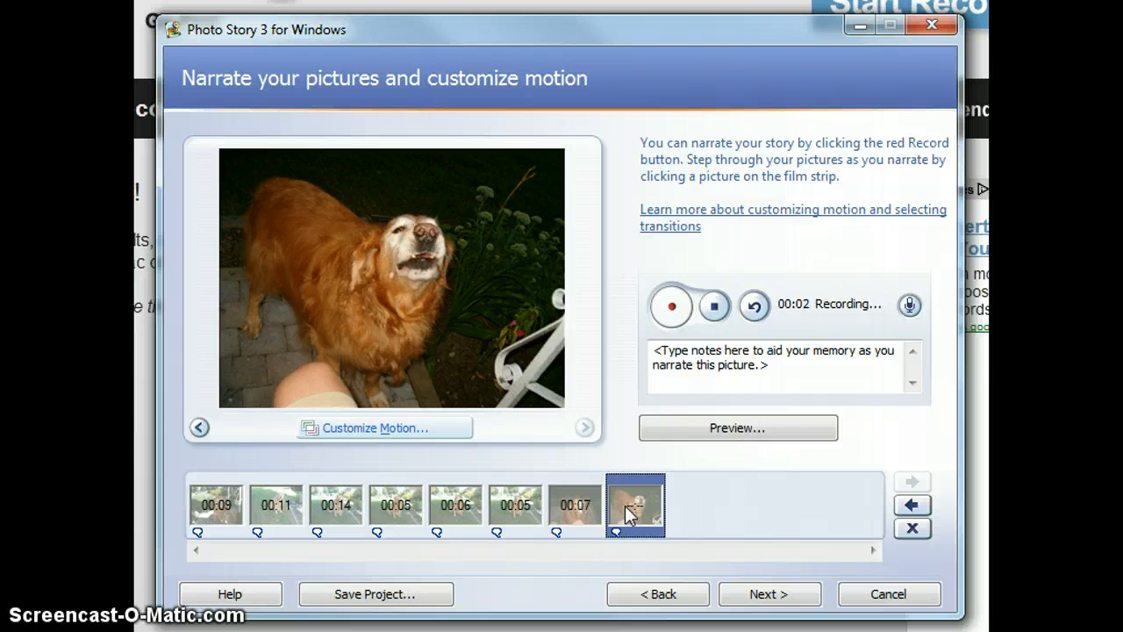
click(716, 309)
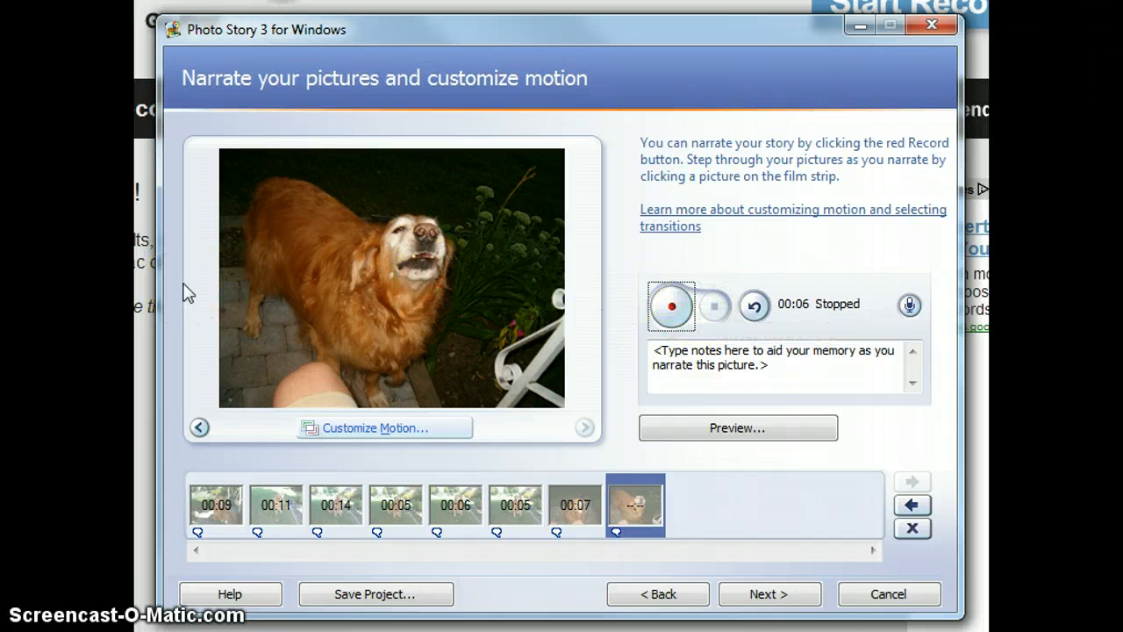
Continue past the background music stage without adding music, to the options for saving the story.
click(762, 597)
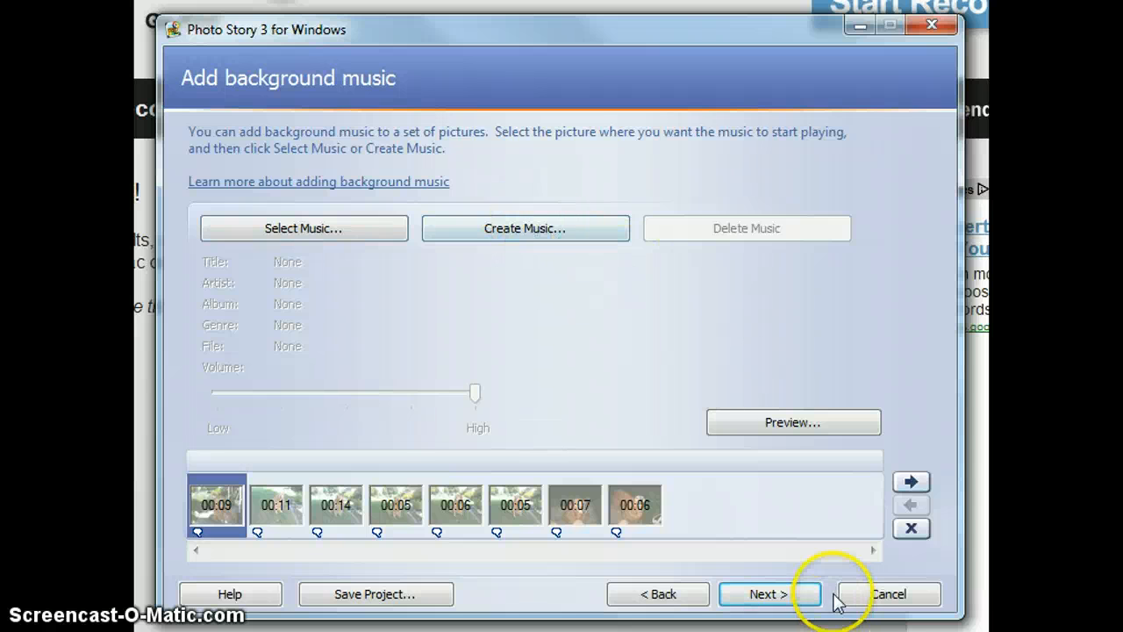
click(760, 597)
click(760, 597)
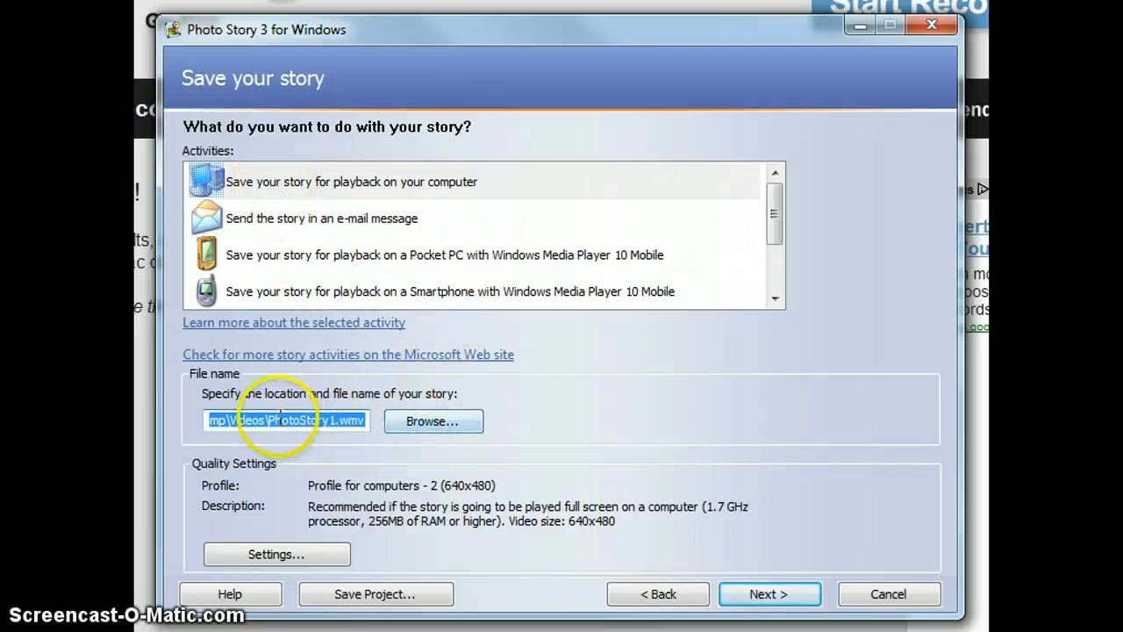
Rename the story's output file to Jakethedog, keeping the Videos folder and the .wmv extension.
click(235, 418)
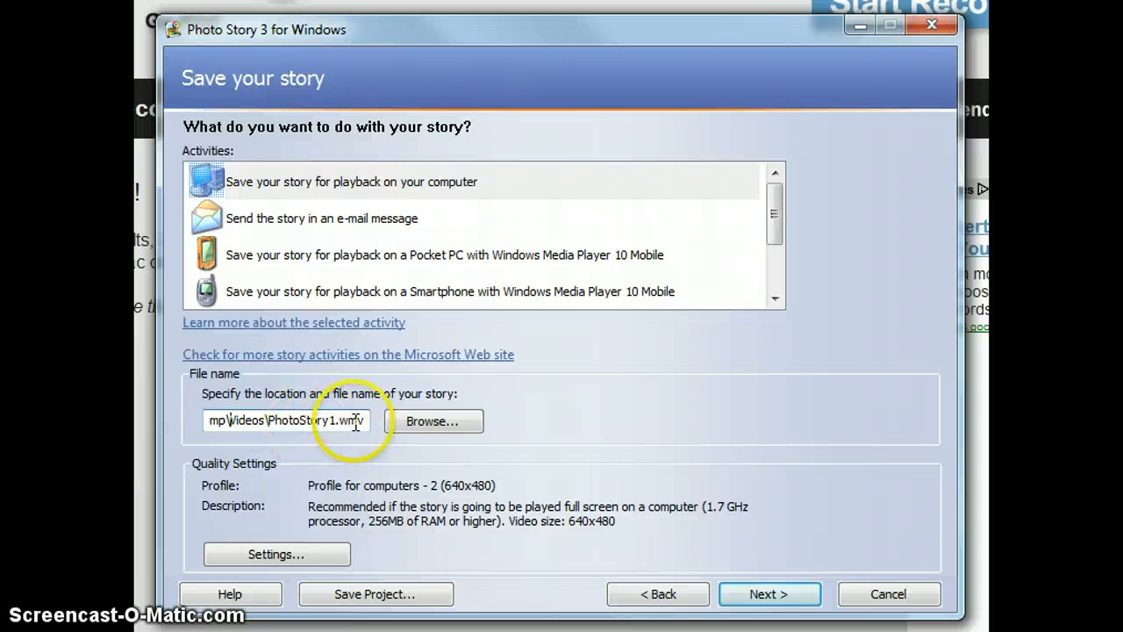
drag(269, 420, 297, 422)
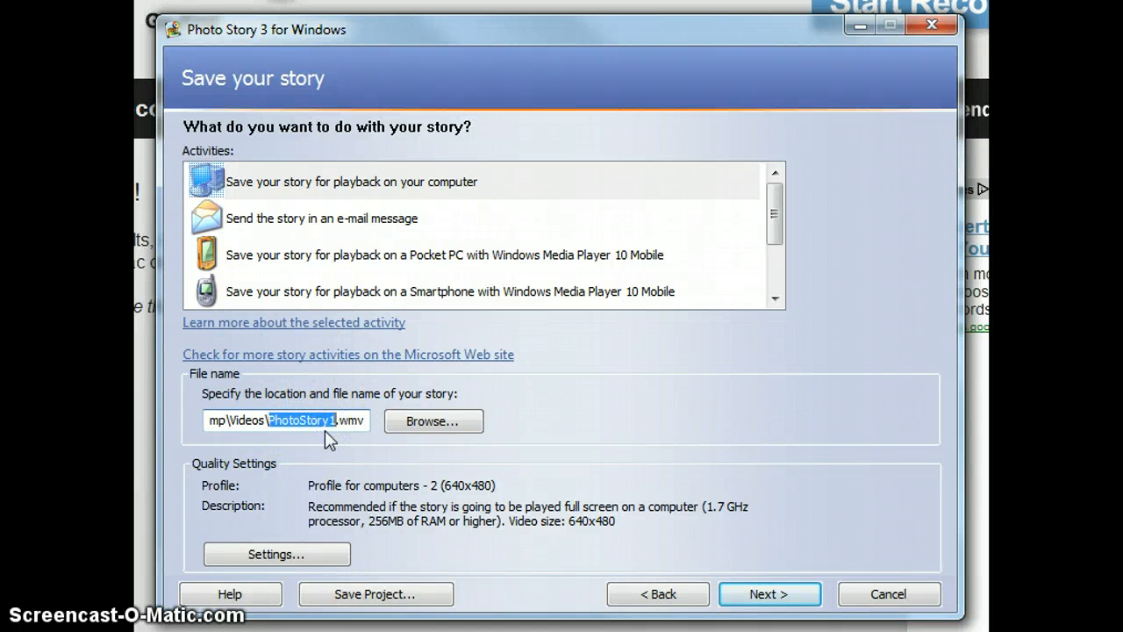
text(Jake)
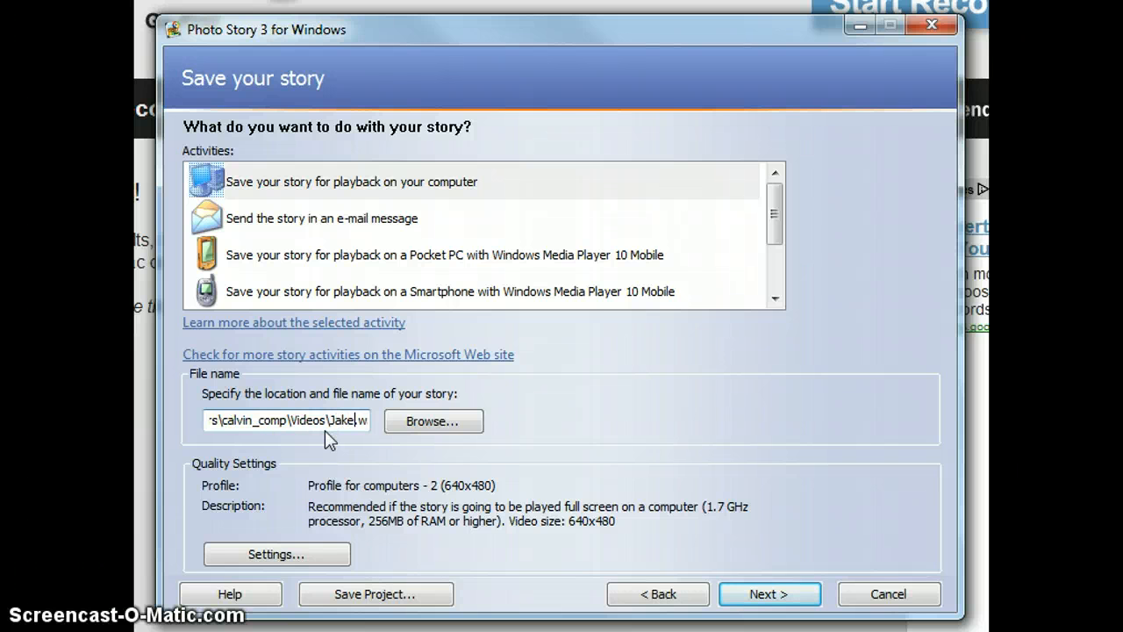
text(thedog)
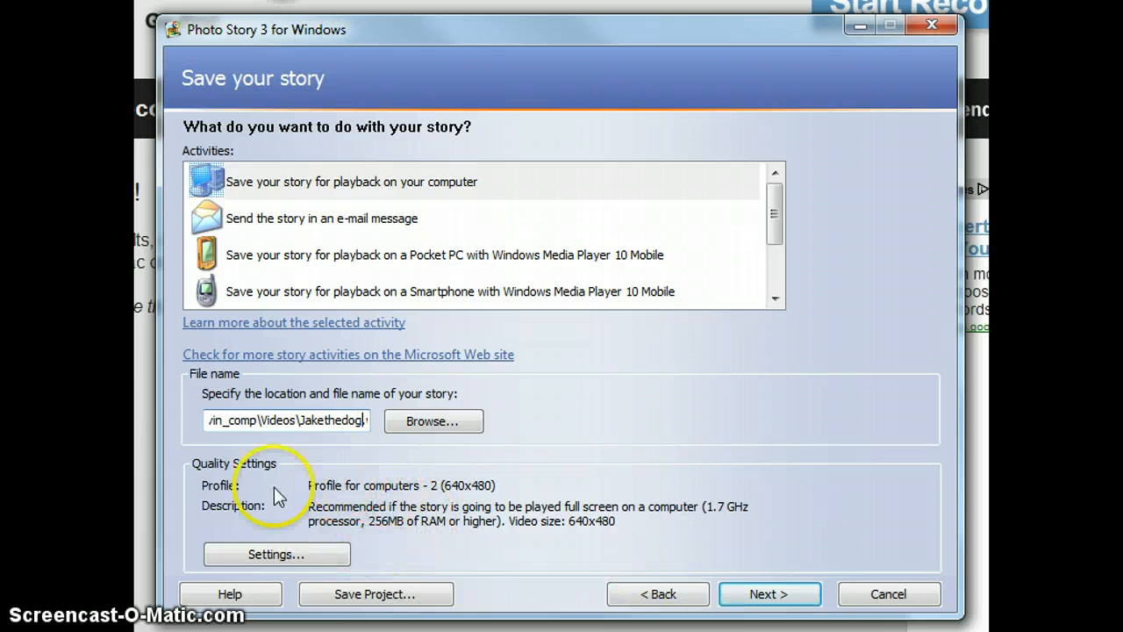
Review the available video quality profiles for the story and close the settings without changing the profile.
click(294, 551)
click(477, 205)
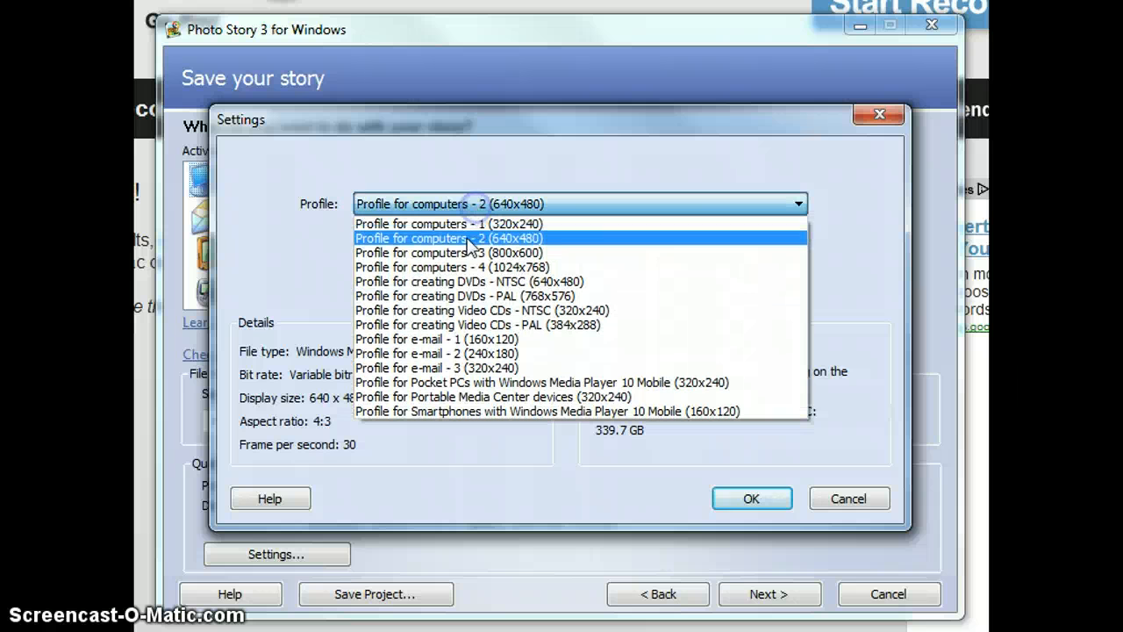
click(456, 231)
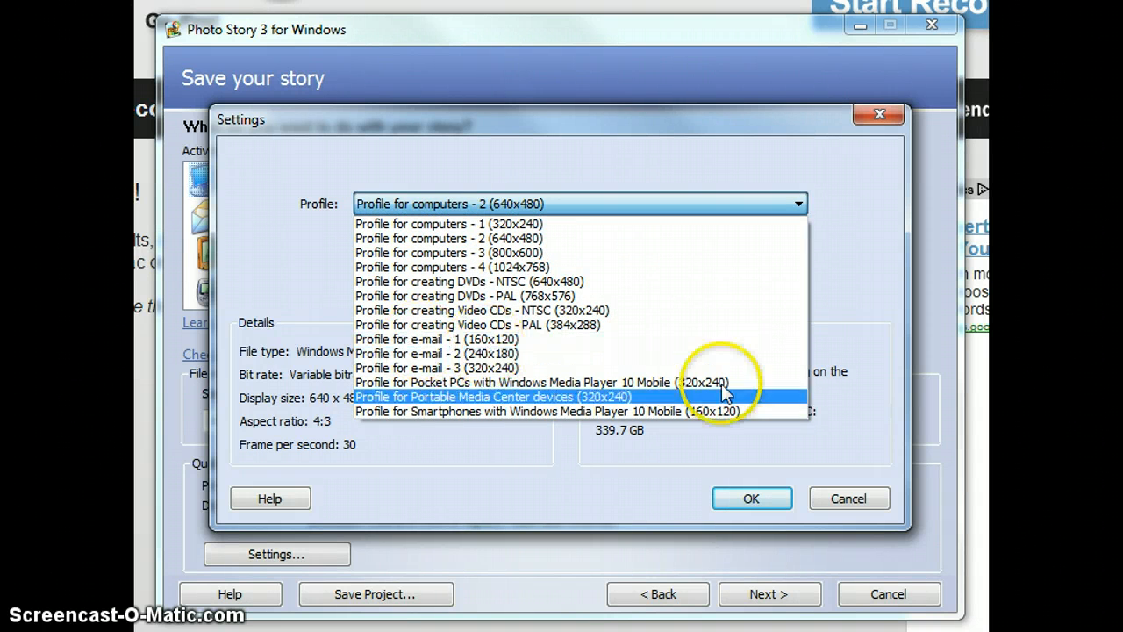
click(822, 496)
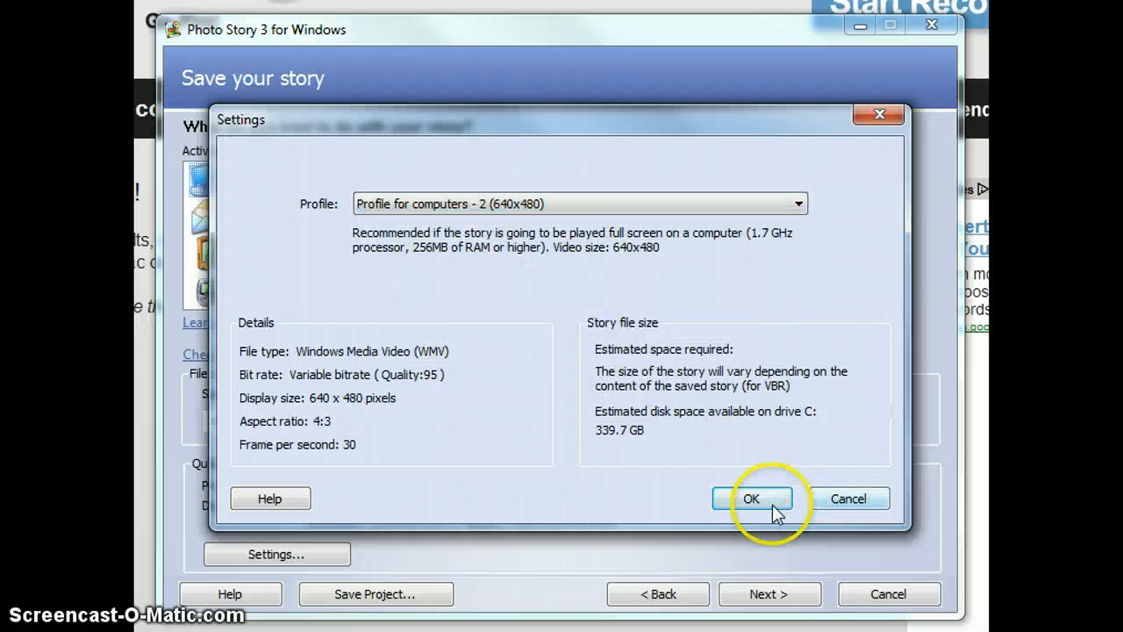
click(840, 502)
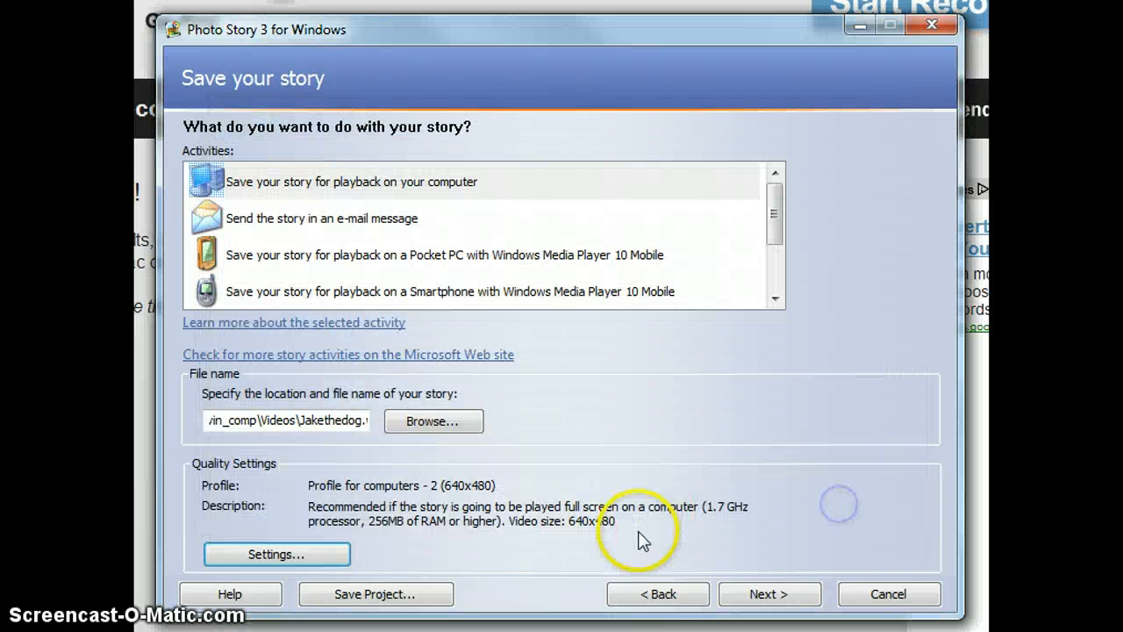
Build and save the story as a video for playback on the computer.
click(765, 596)
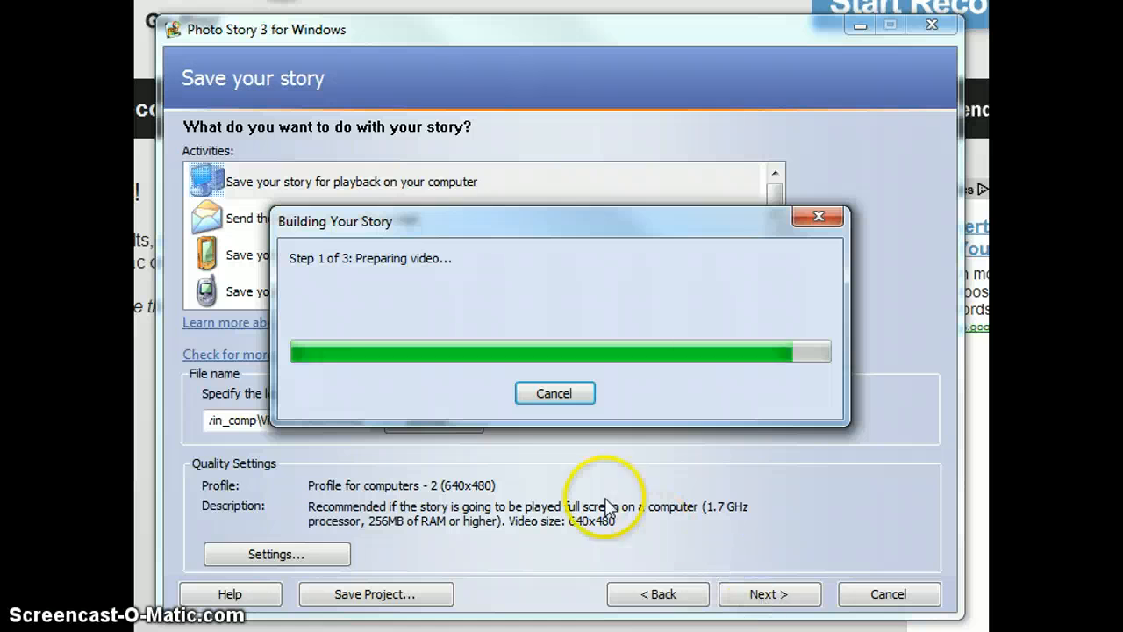
click(522, 434)
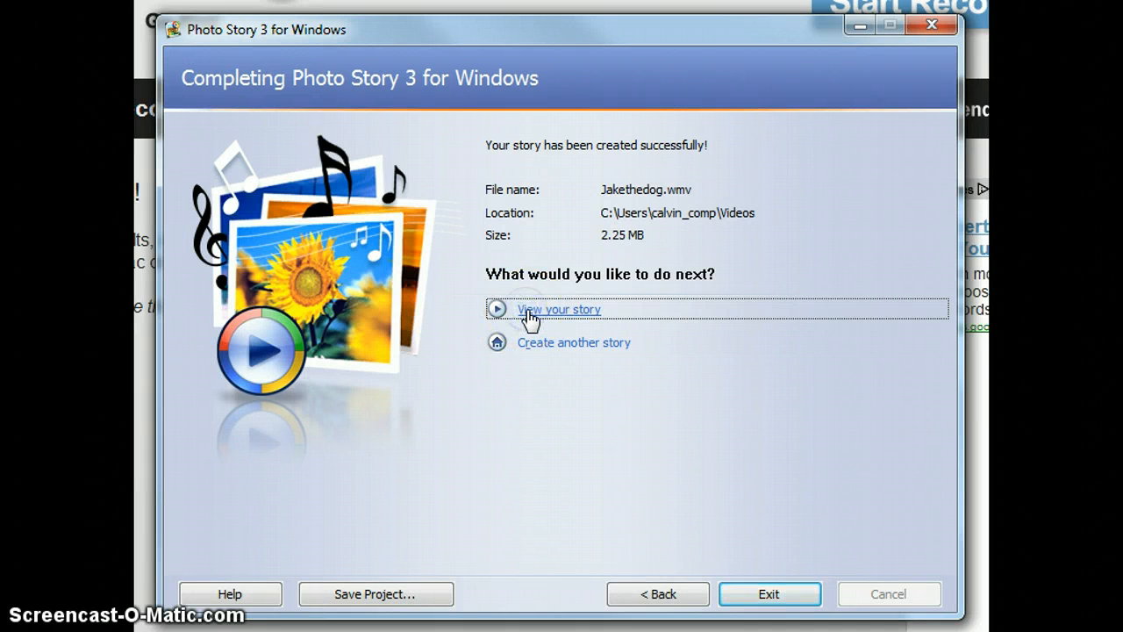
Play the finished story, reposition the player window, and pause playback at the second picture.
click(529, 314)
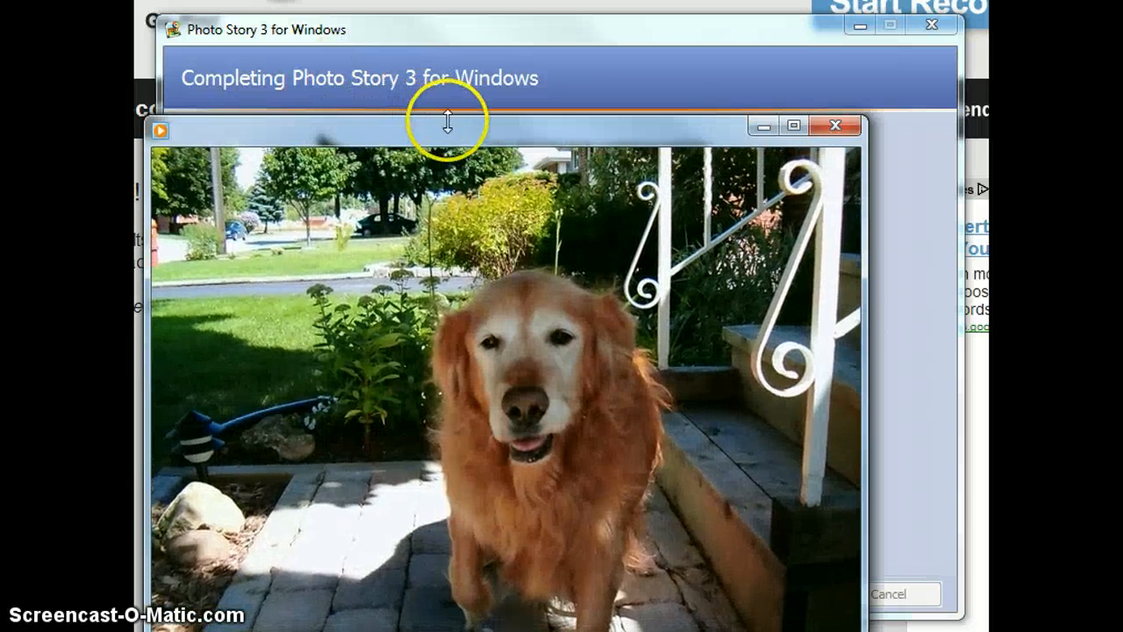
drag(449, 125, 506, 75)
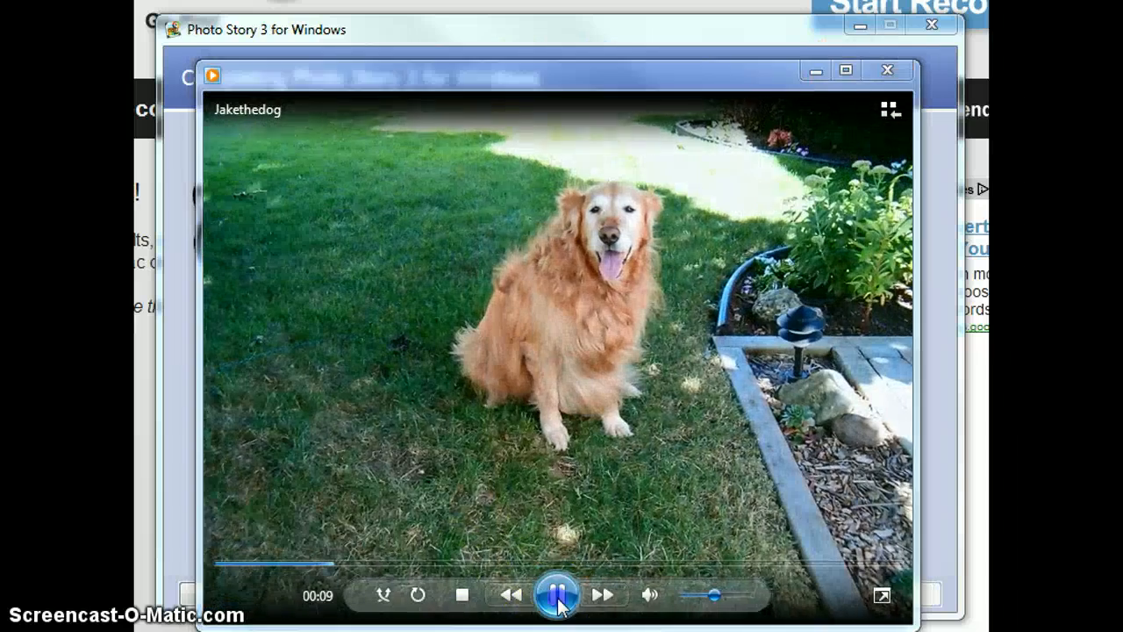
click(557, 595)
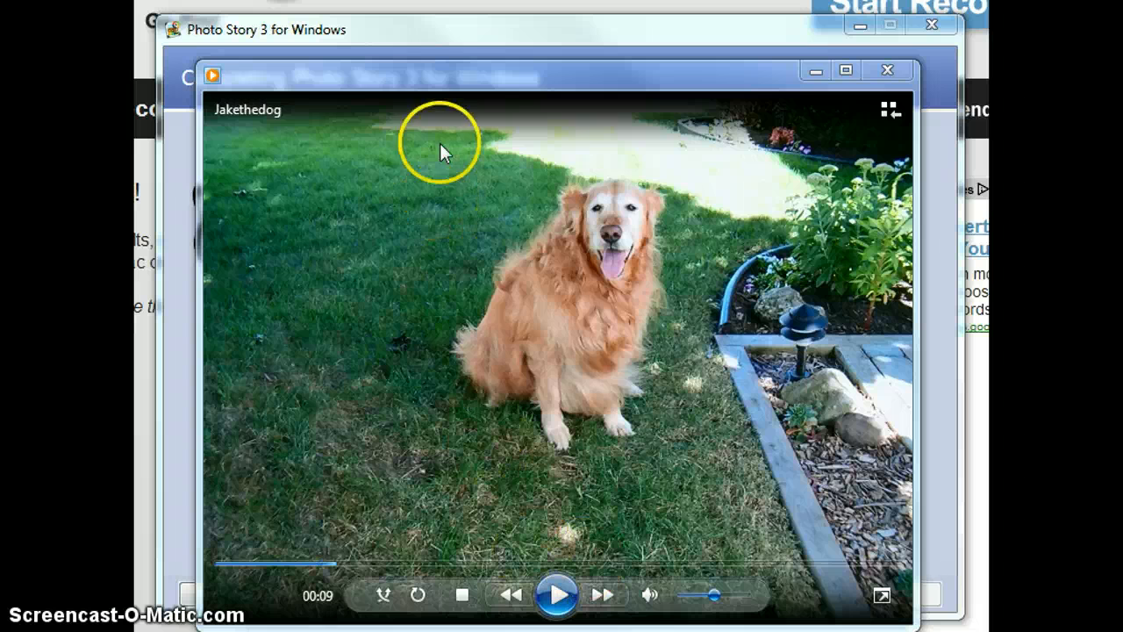